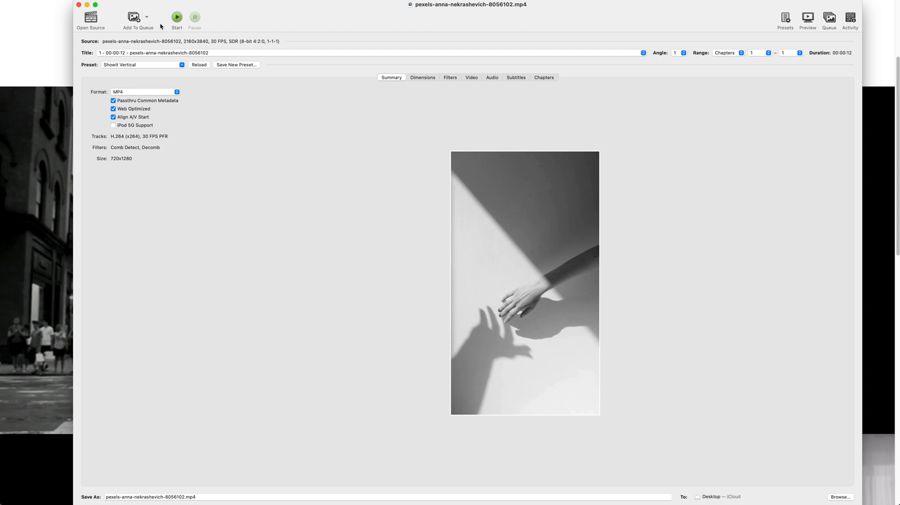
Append SMALL to the output file name so it differs from the source, and start encoding the video
click(176, 18)
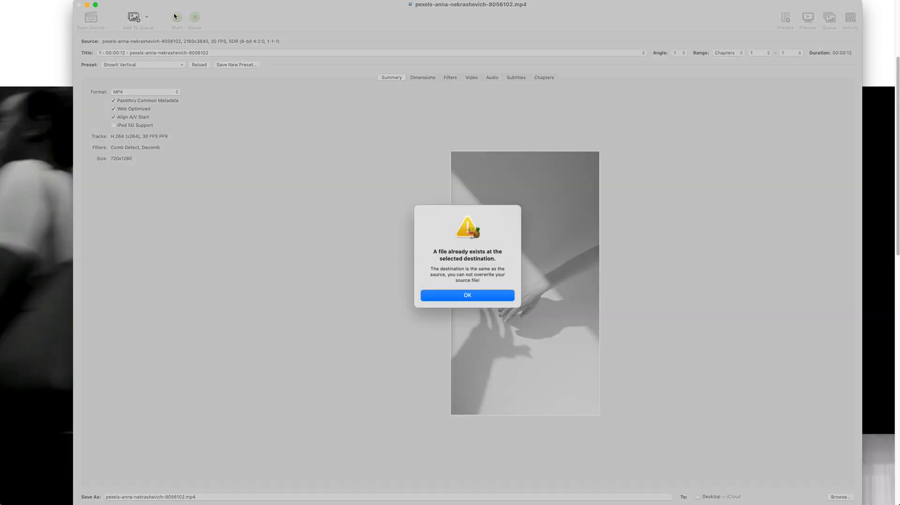
click(479, 297)
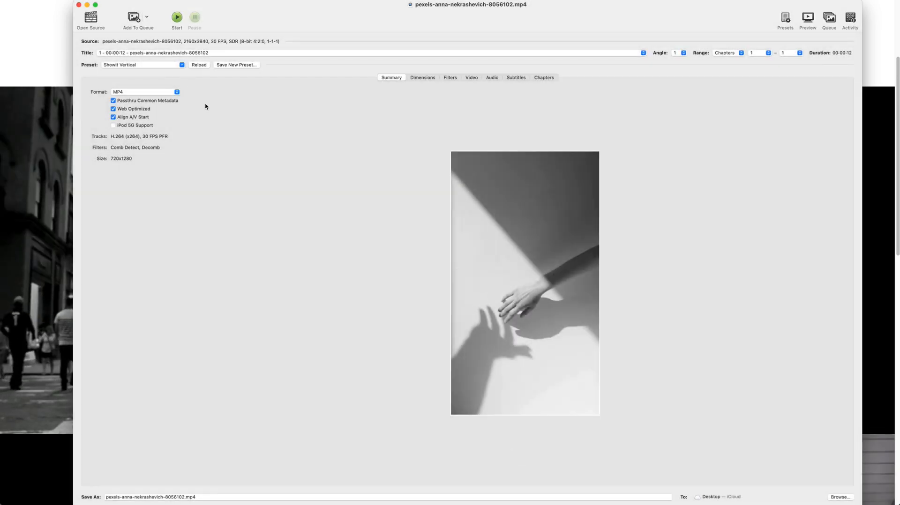
triple_click(176, 496)
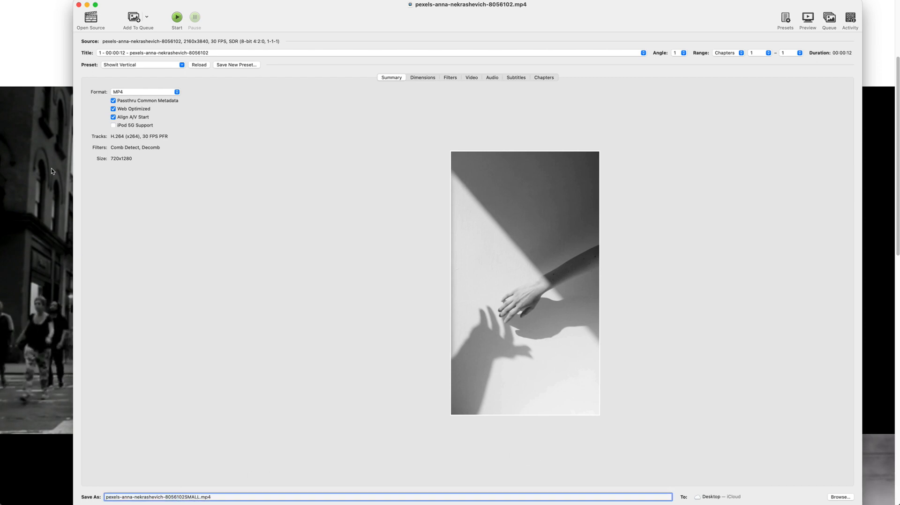
click(177, 19)
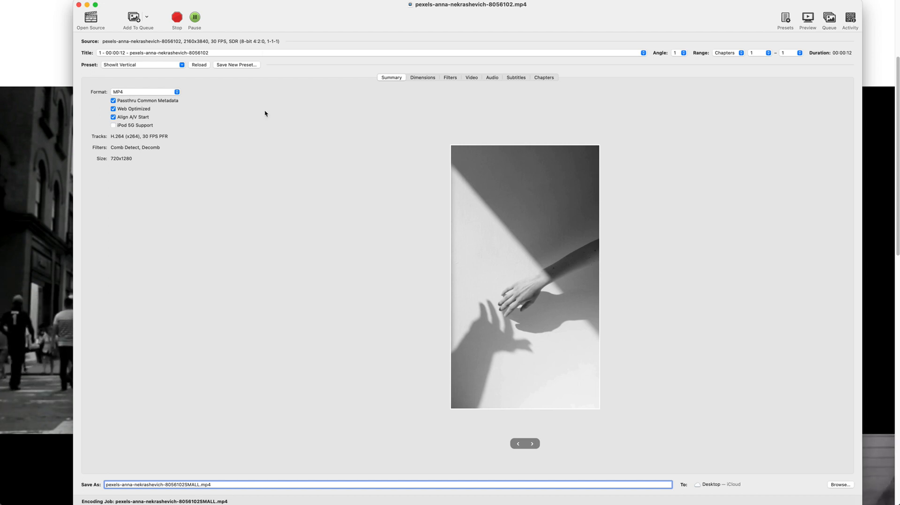
Switch to ezgif.com in the browser, open the Video to GIF converter and upload the SMALL version of the video from the Desktop
click(39, 75)
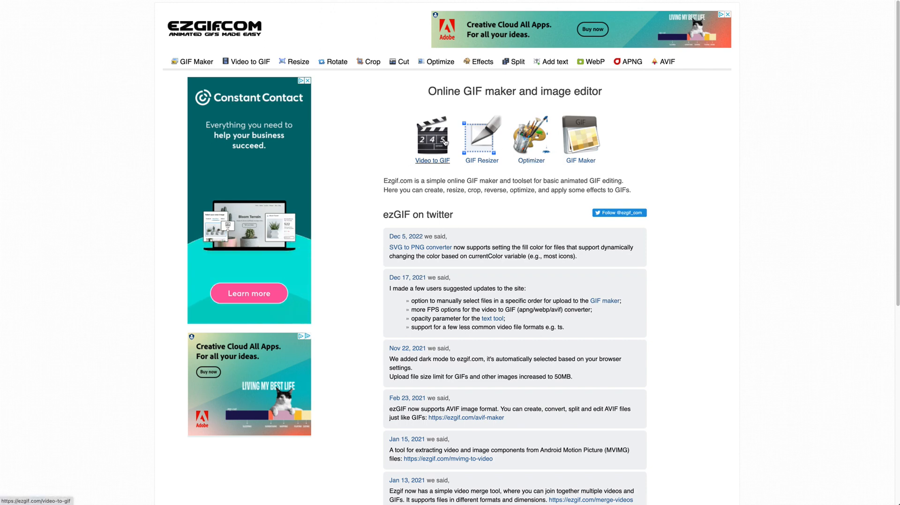
click(432, 160)
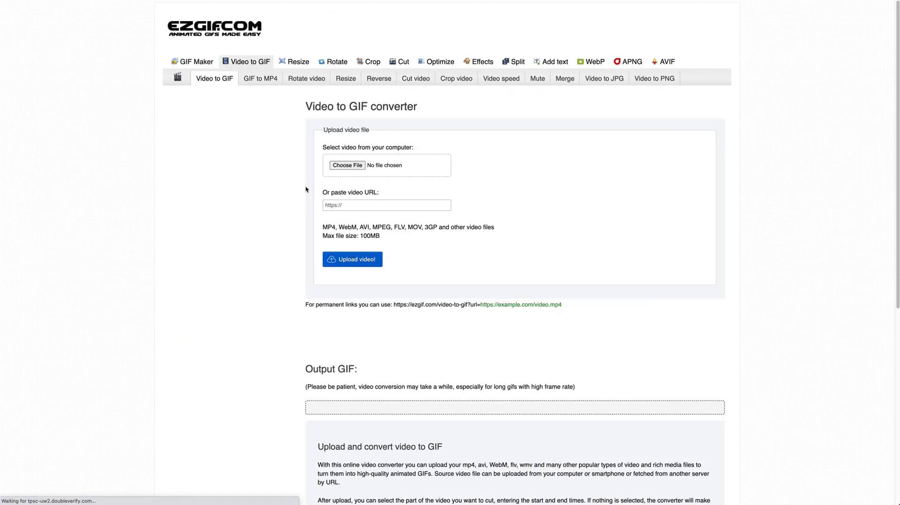
click(342, 166)
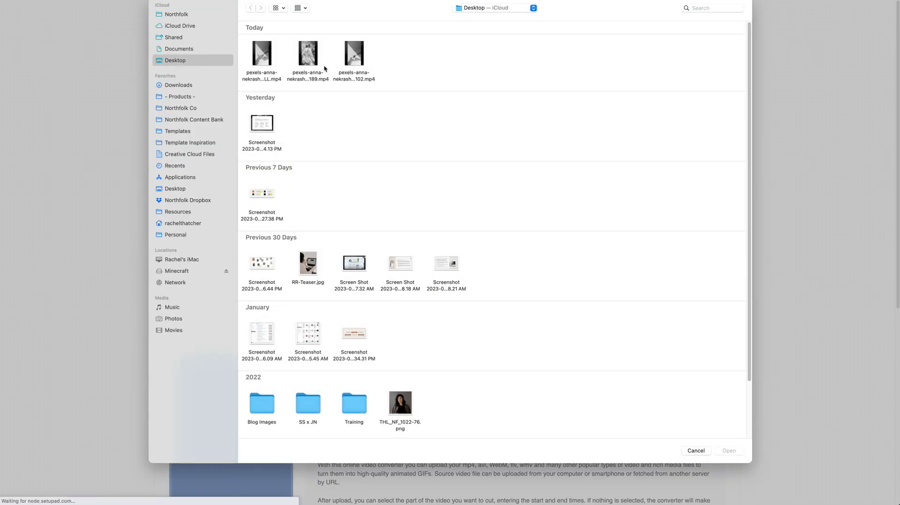
double_click(262, 55)
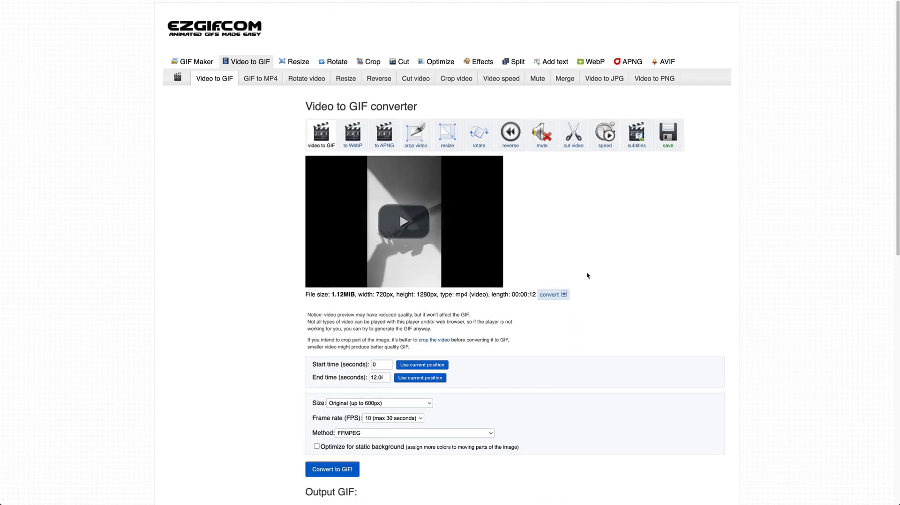
Play the uploaded video's preview and replay it from the start to check the clip
scroll(211, 252, down, 3)
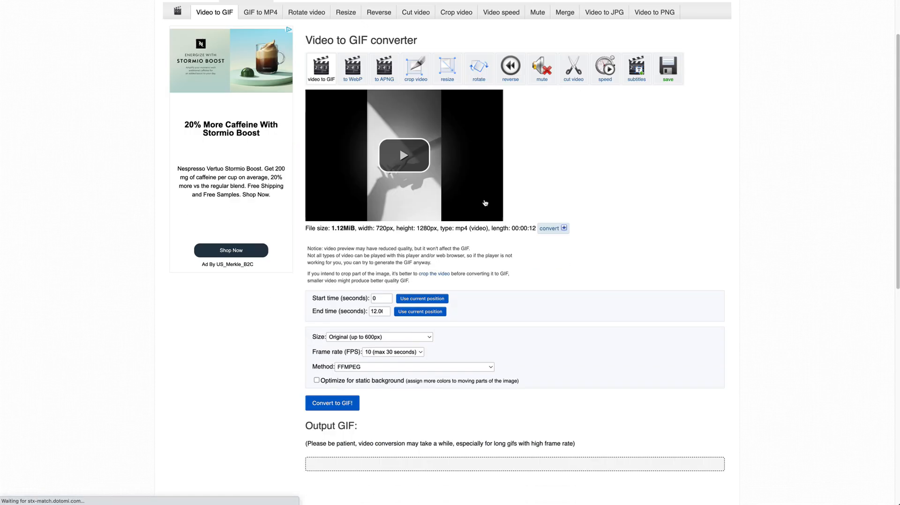
scroll(212, 252, up, 3)
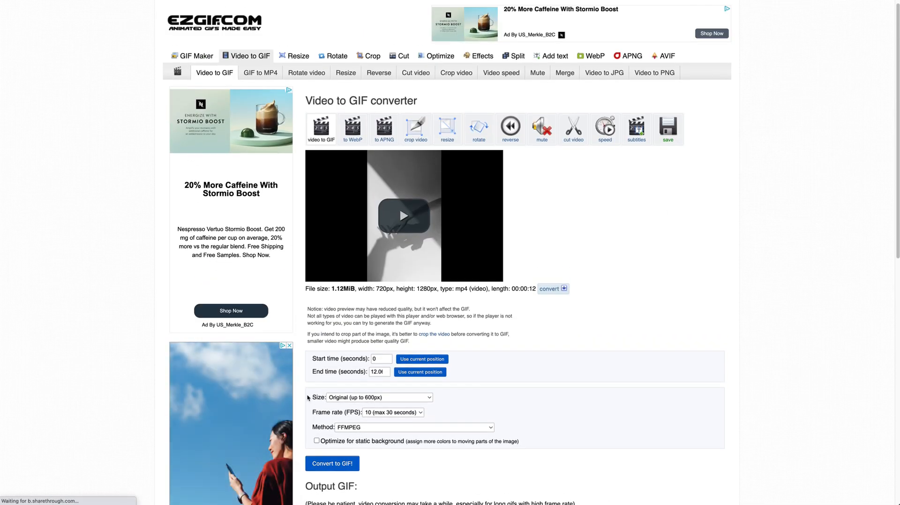
click(379, 249)
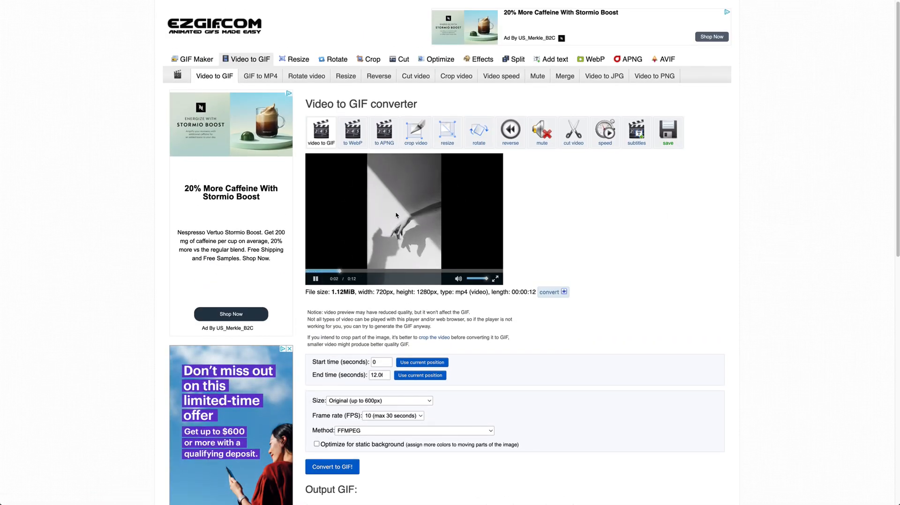
scroll(398, 218, down, 1)
scroll(396, 215, down, 1)
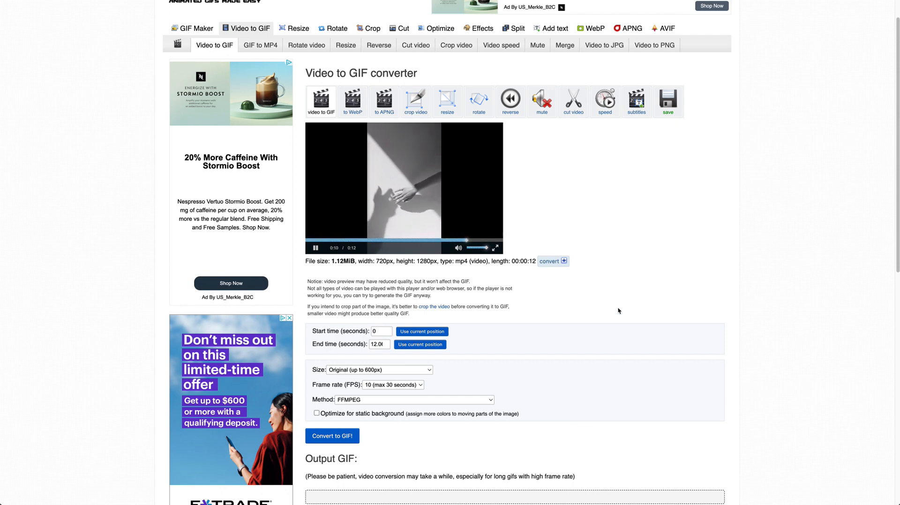
scroll(647, 317, down, 3)
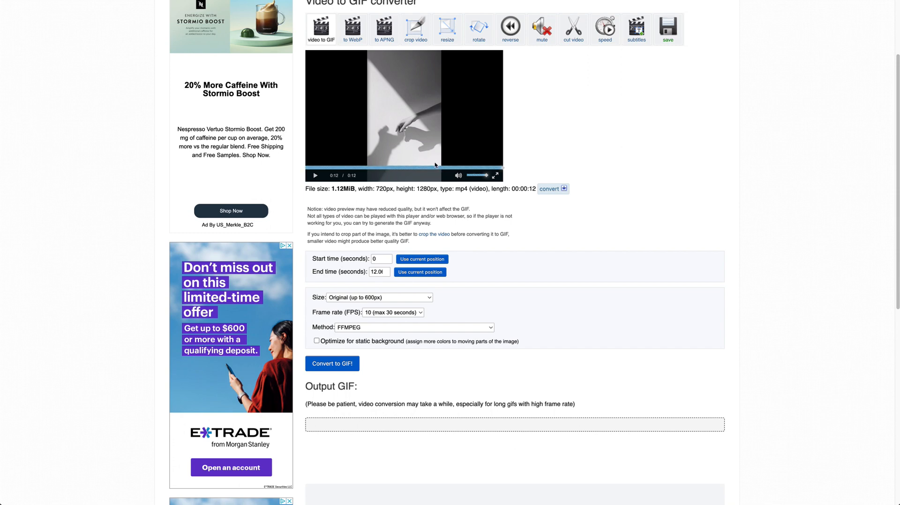
click(323, 173)
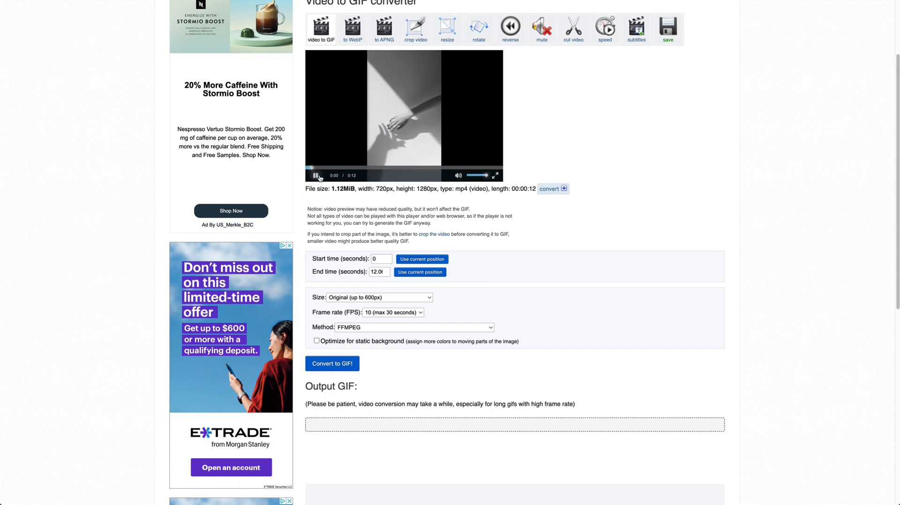
Set the GIF's frame rate to 20 (max 15 seconds) and its end time to 10 seconds
scroll(546, 192, down, 1)
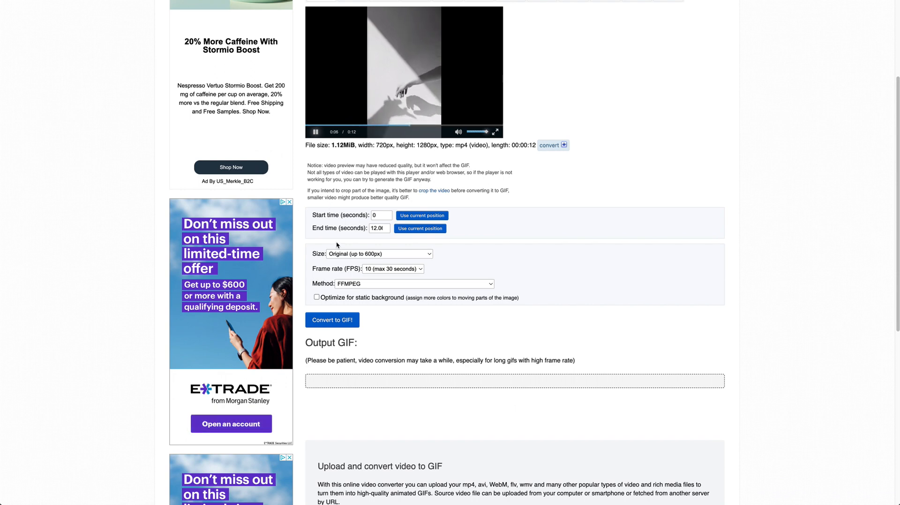
scroll(437, 219, down, 1)
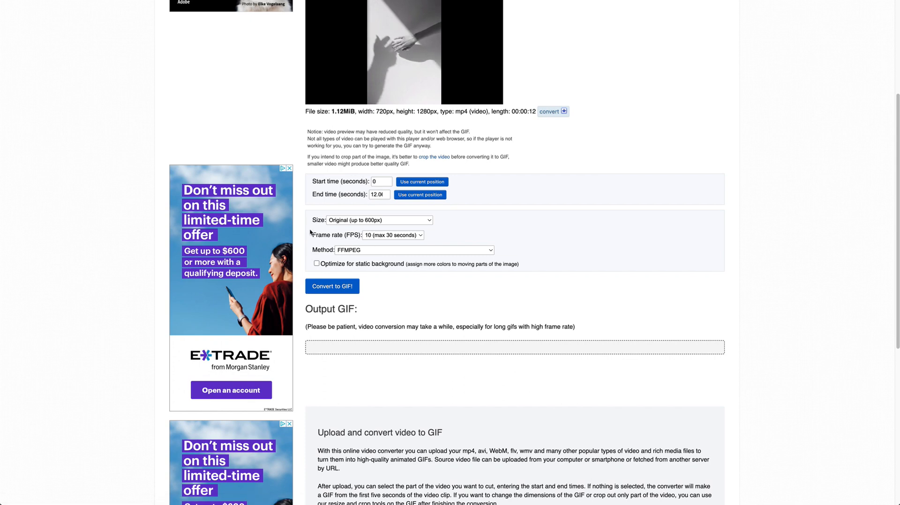
click(380, 238)
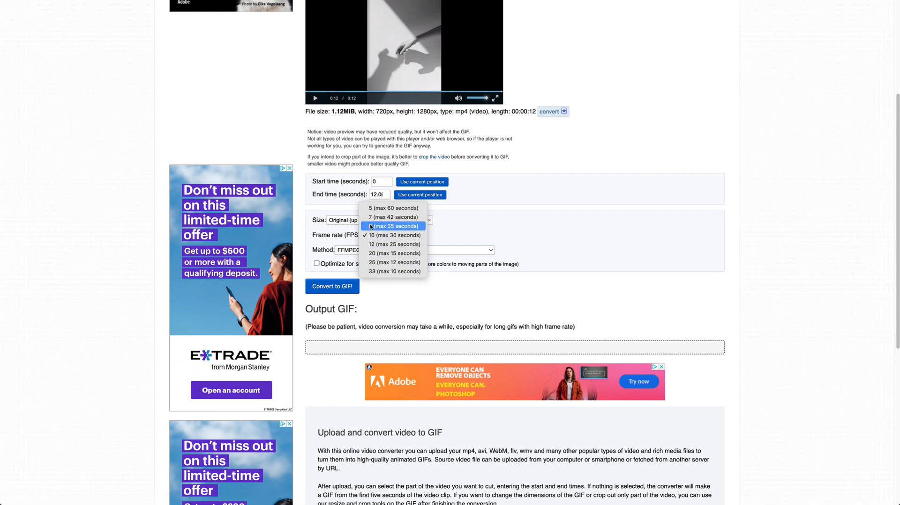
click(371, 255)
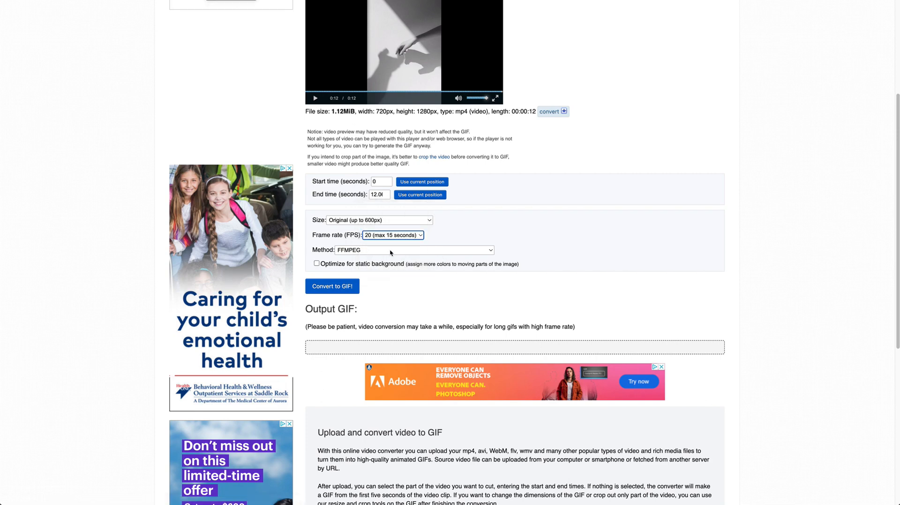
scroll(389, 249, up, 2)
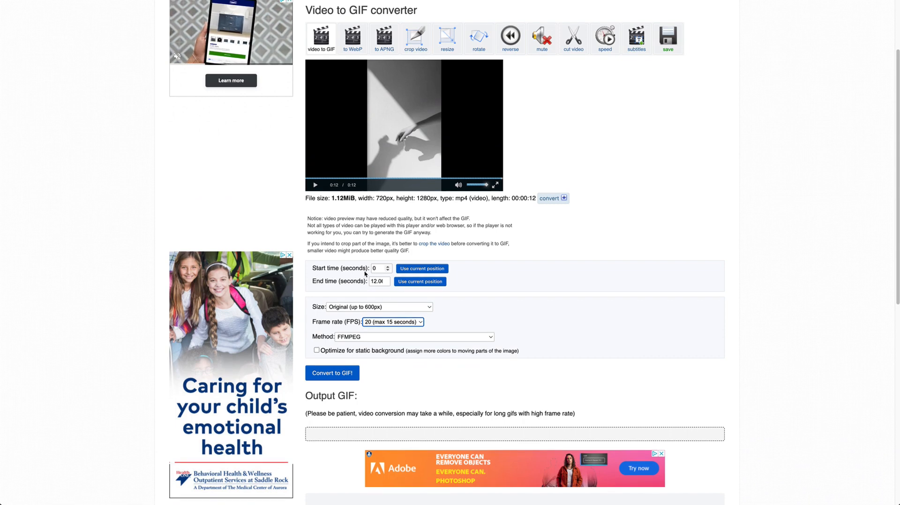
click(375, 282)
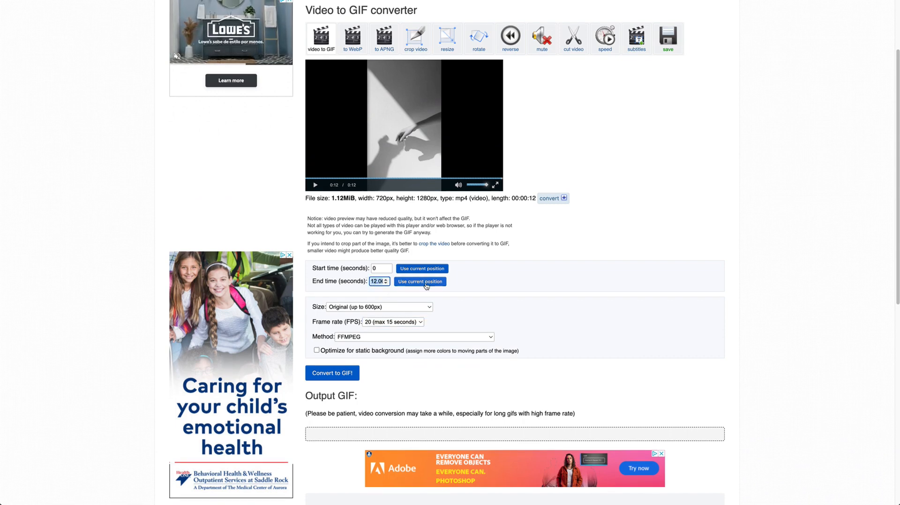
click(546, 298)
scroll(546, 298, down, 2)
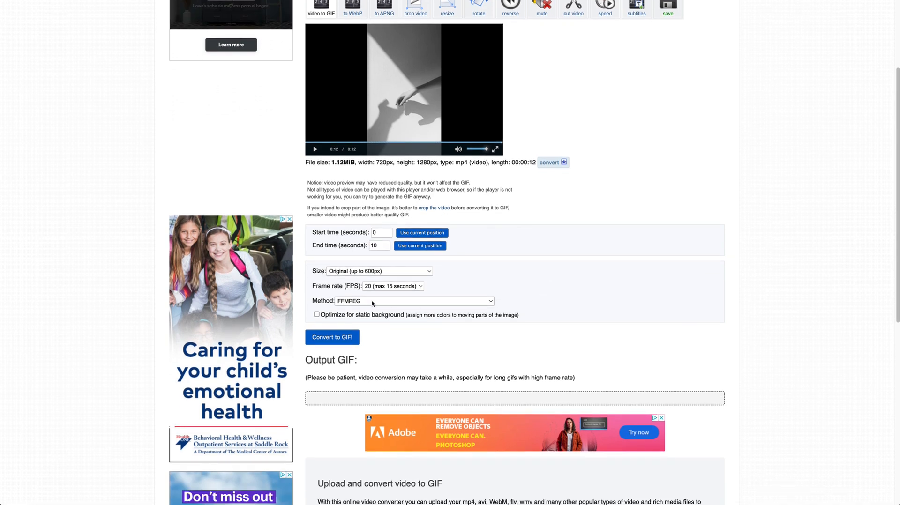
Keep the size at Original (up to 600px), convert the video to a GIF at 20 FPS and check the output
click(349, 236)
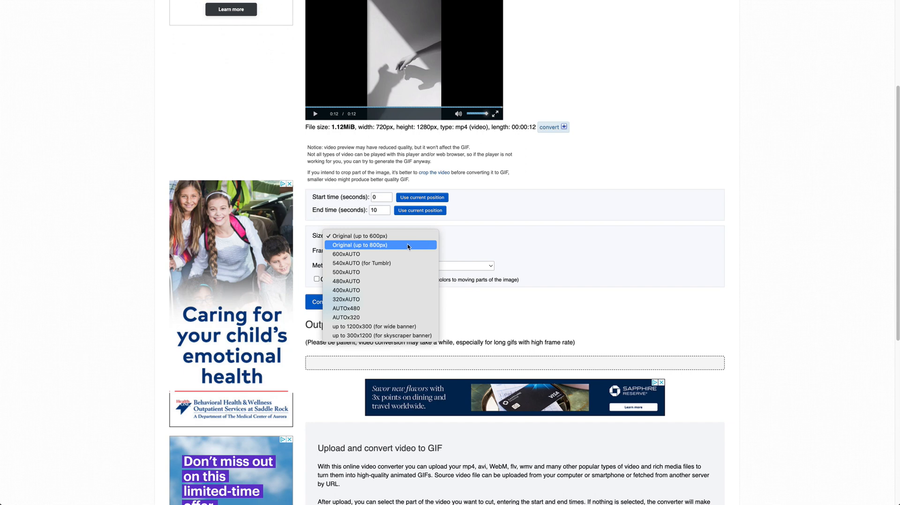
click(532, 258)
scroll(525, 258, up, 2)
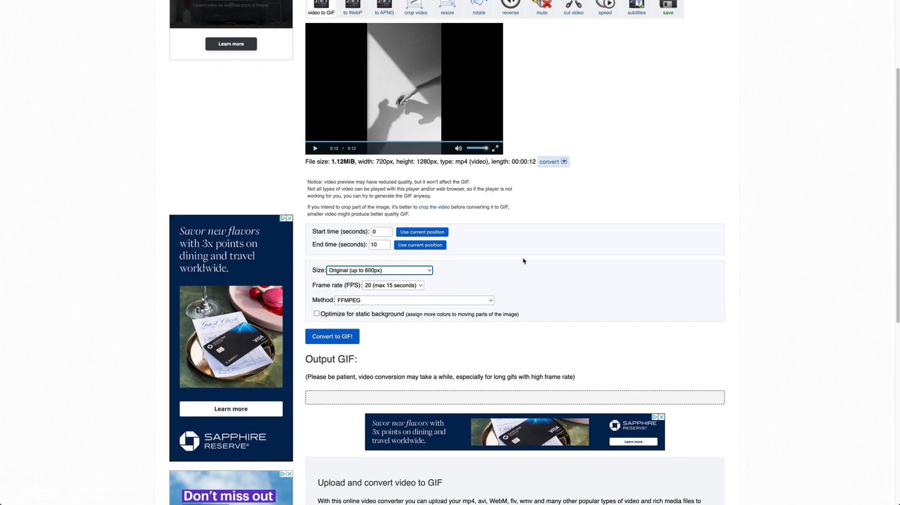
scroll(524, 261, up, 1)
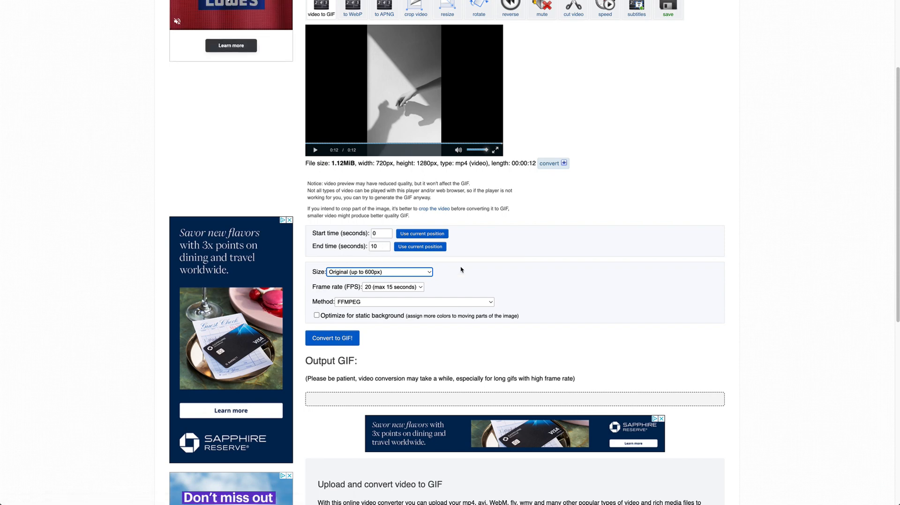
click(314, 337)
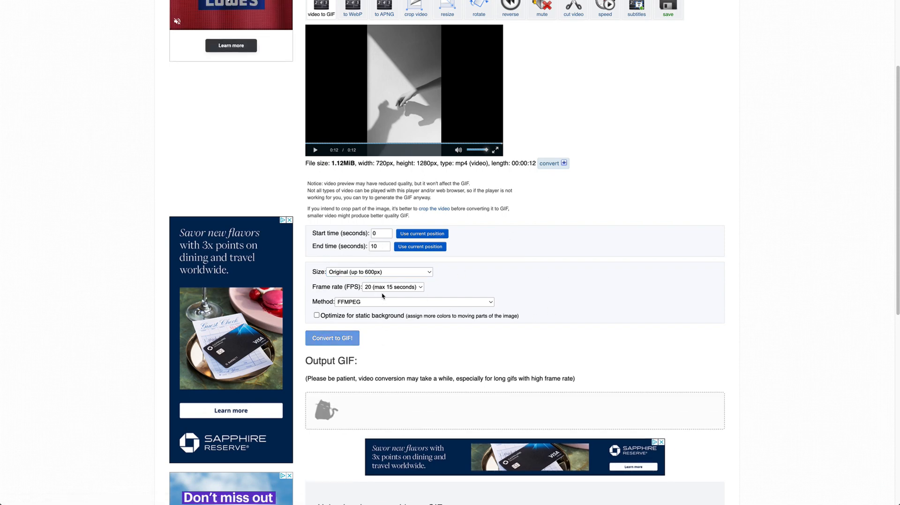
scroll(547, 268, down, 4)
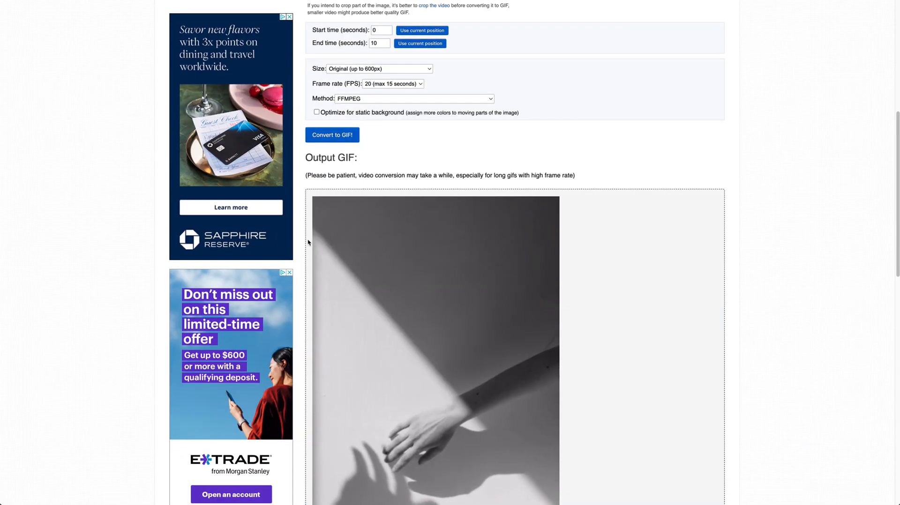
scroll(864, 216, down, 3)
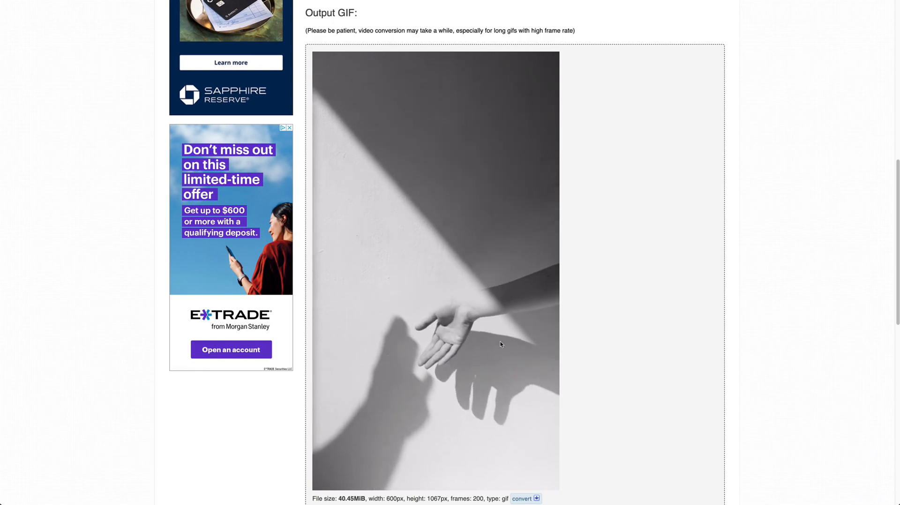
Change the frame rate to 5 (max 60 seconds), convert the video to a GIF again and review the output's motion and file size
scroll(500, 347, up, 4)
scroll(499, 347, up, 1)
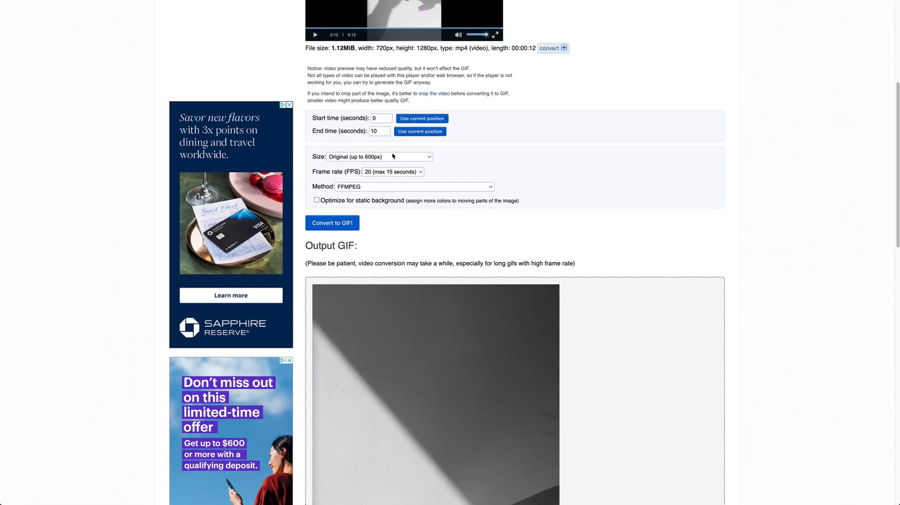
click(374, 173)
click(371, 128)
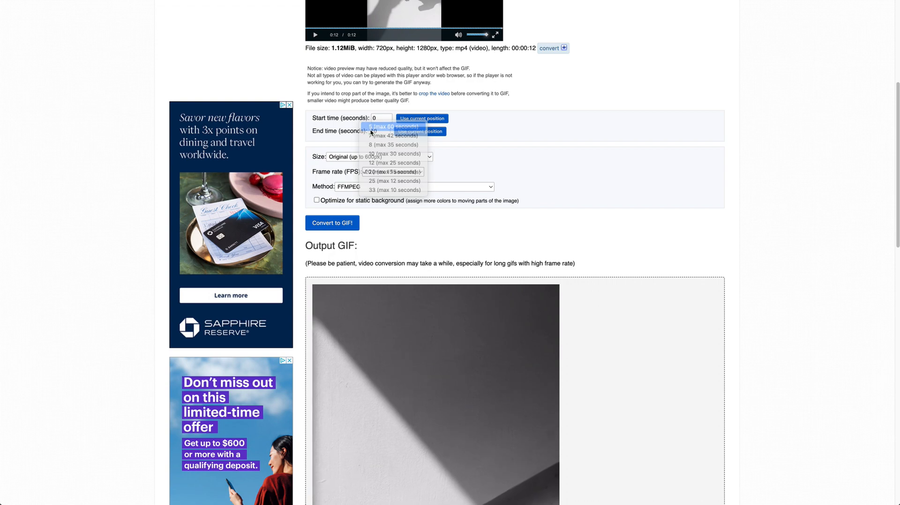
click(342, 224)
scroll(649, 259, down, 2)
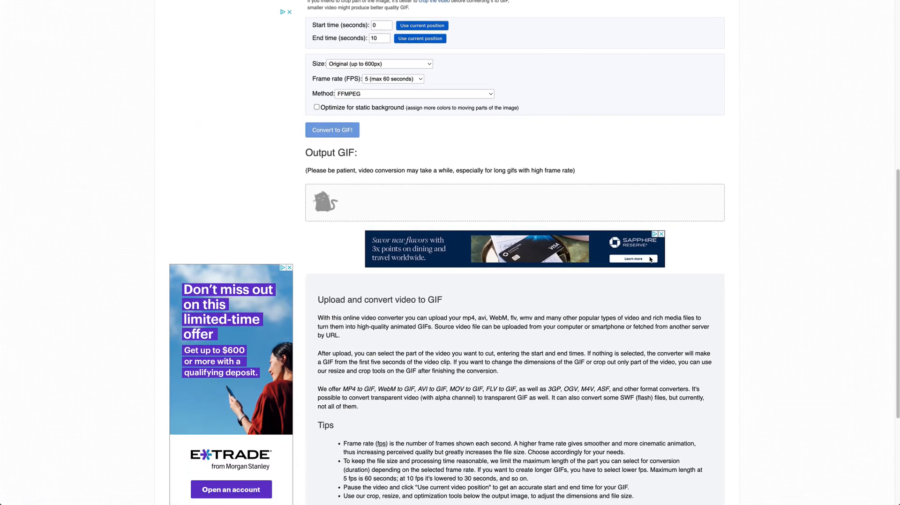
scroll(643, 197, down, 2)
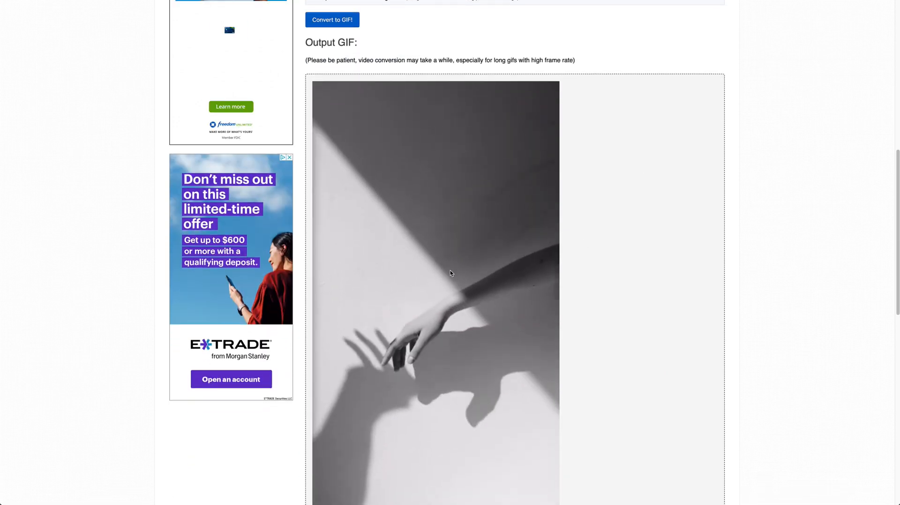
scroll(585, 237, down, 2)
scroll(585, 237, up, 1)
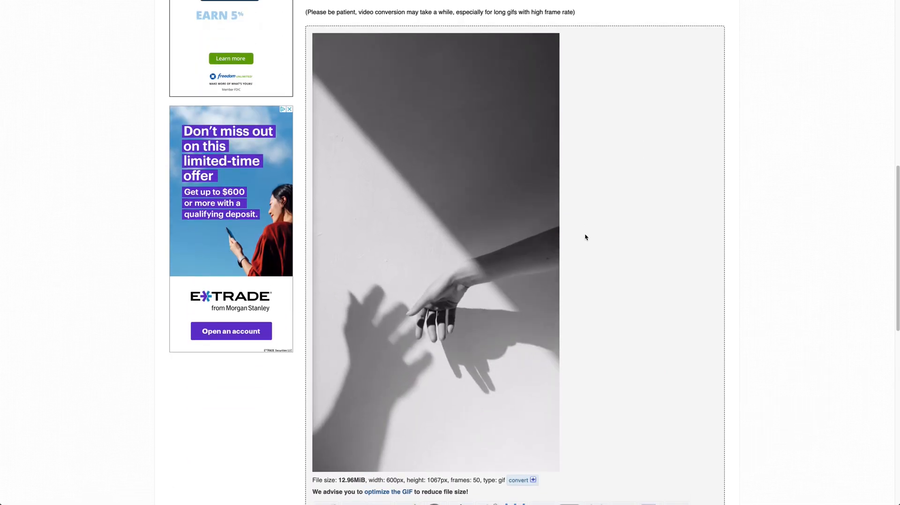
scroll(585, 237, up, 1)
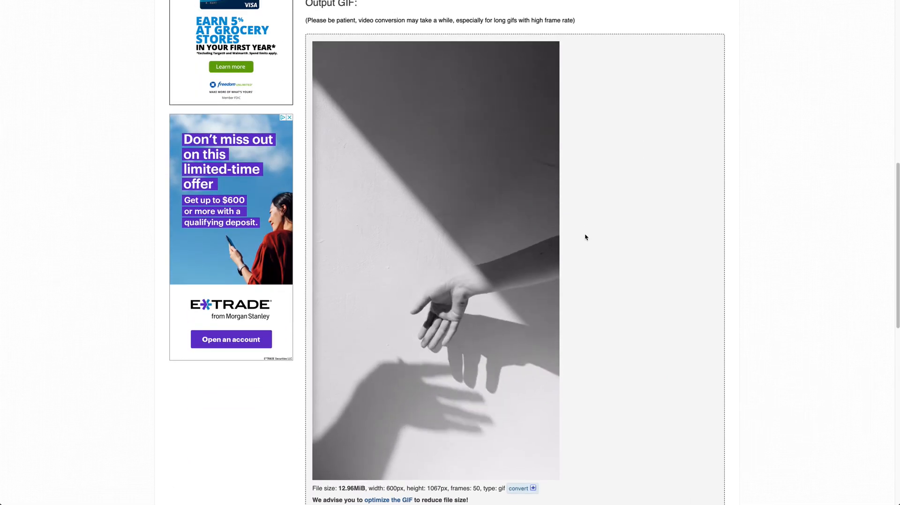
Set the frame rate back to 20 (max 15 seconds), convert the video to a GIF again and review the output and its file size
scroll(585, 237, up, 3)
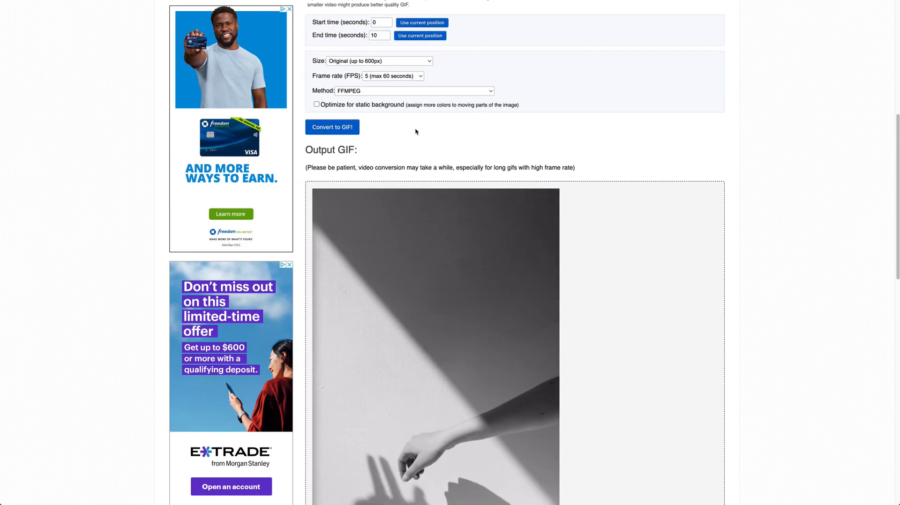
click(394, 76)
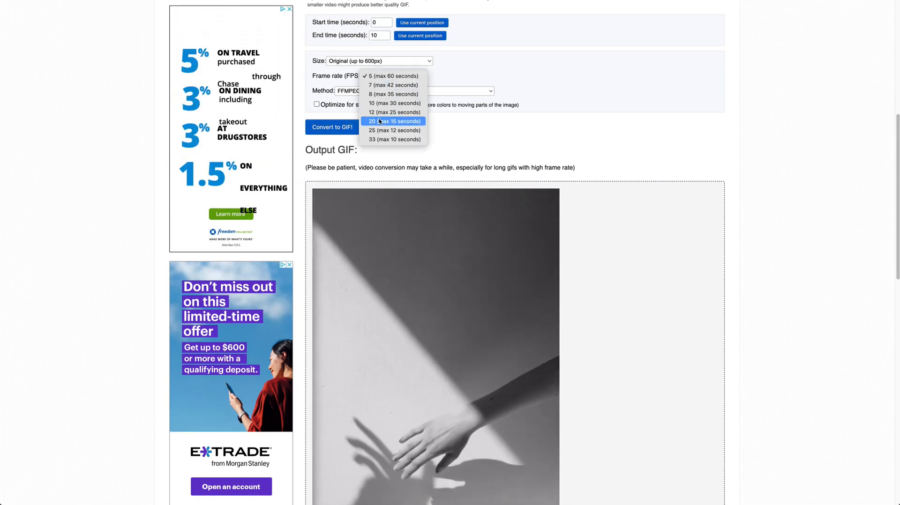
click(380, 122)
click(333, 127)
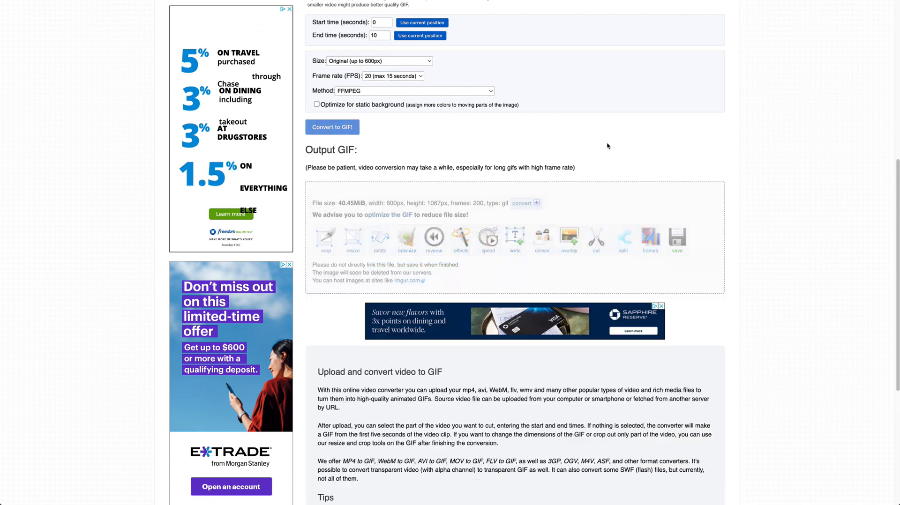
scroll(721, 174, down, 4)
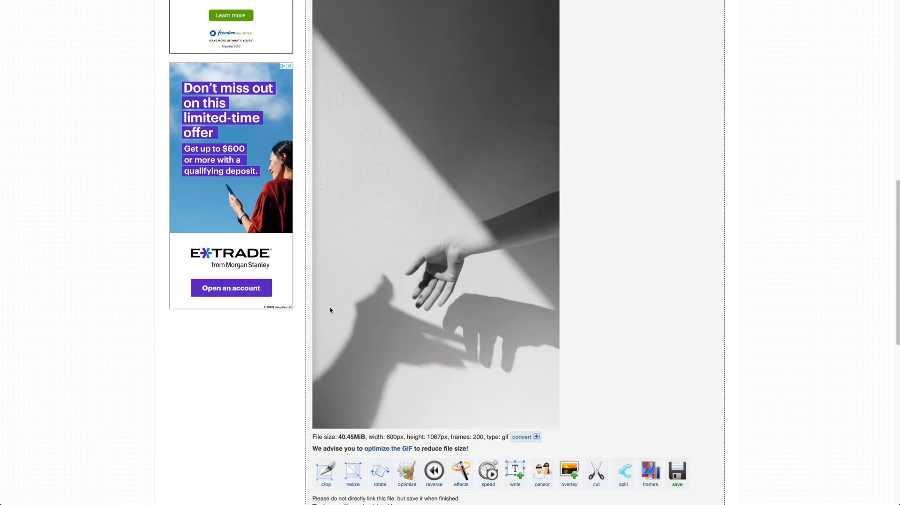
scroll(345, 291, down, 2)
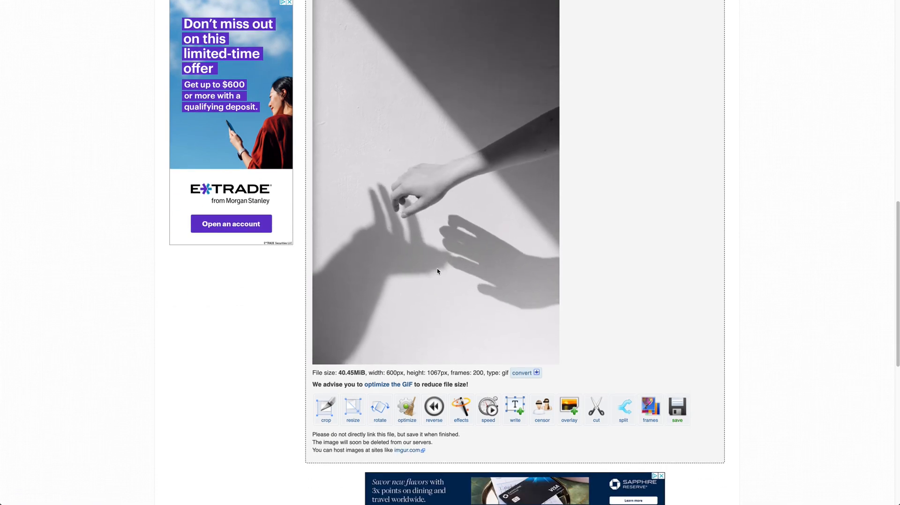
scroll(420, 252, up, 2)
scroll(420, 252, down, 3)
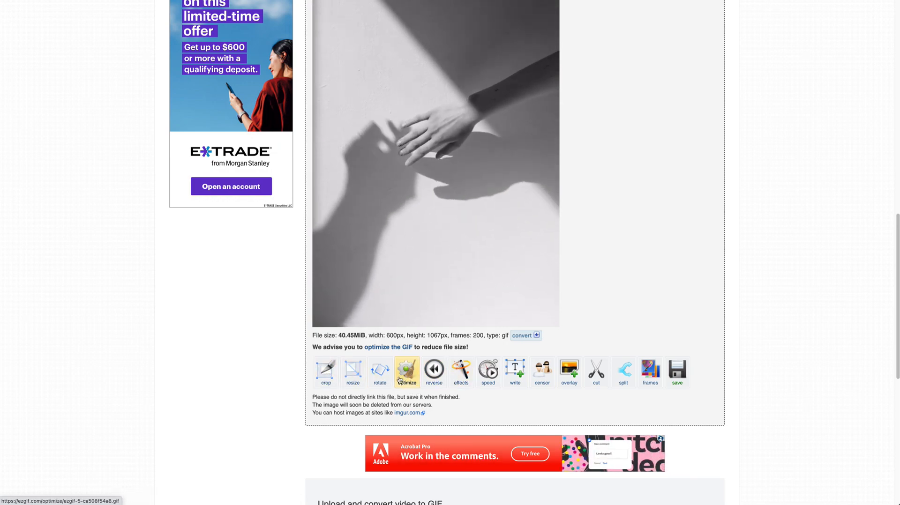
scroll(472, 369, up, 2)
scroll(471, 369, down, 1)
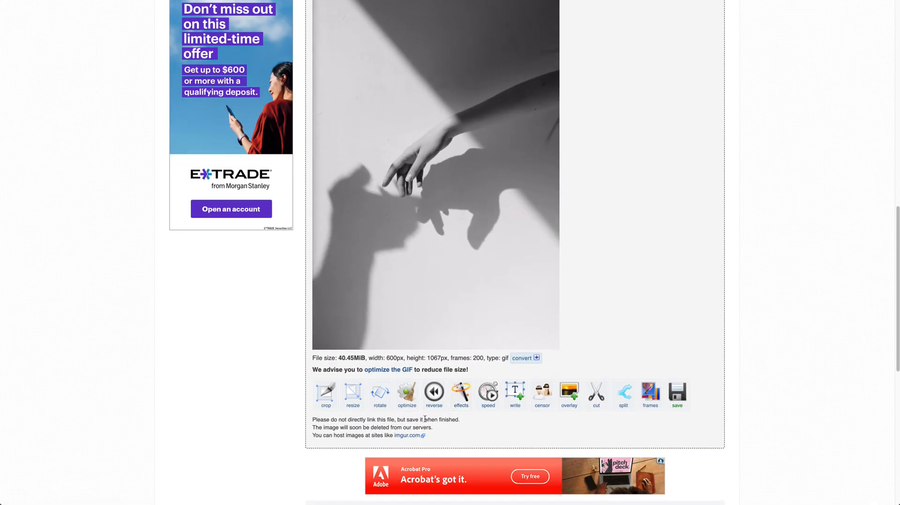
Open the converted GIF in the speed changer, change it to 80% of current speed and review the output
click(487, 397)
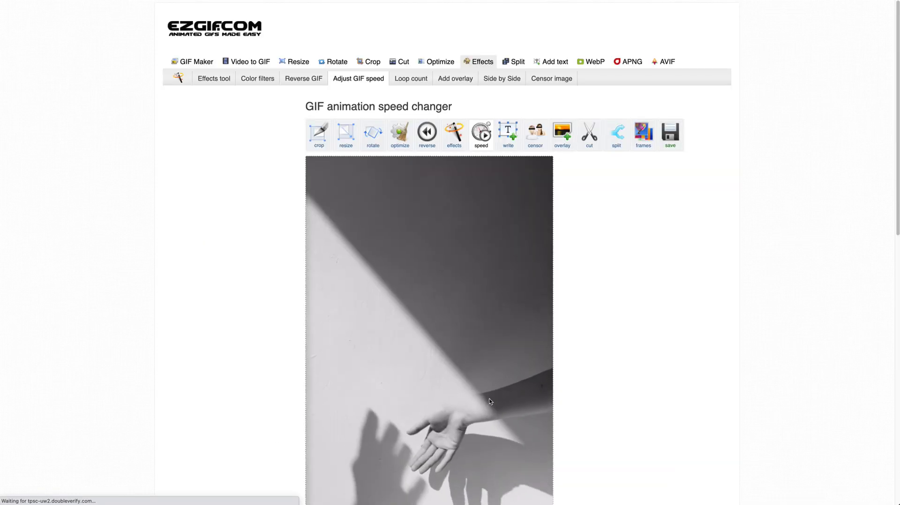
scroll(489, 399, down, 6)
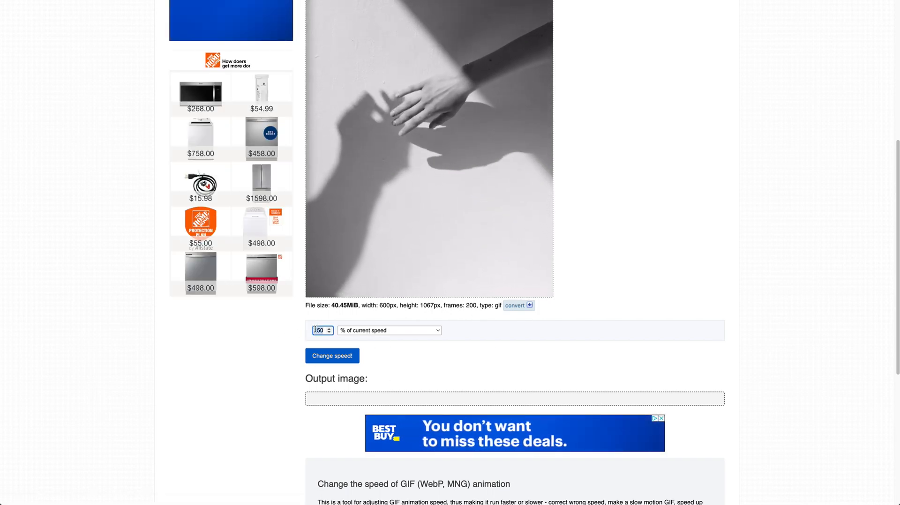
text(80)
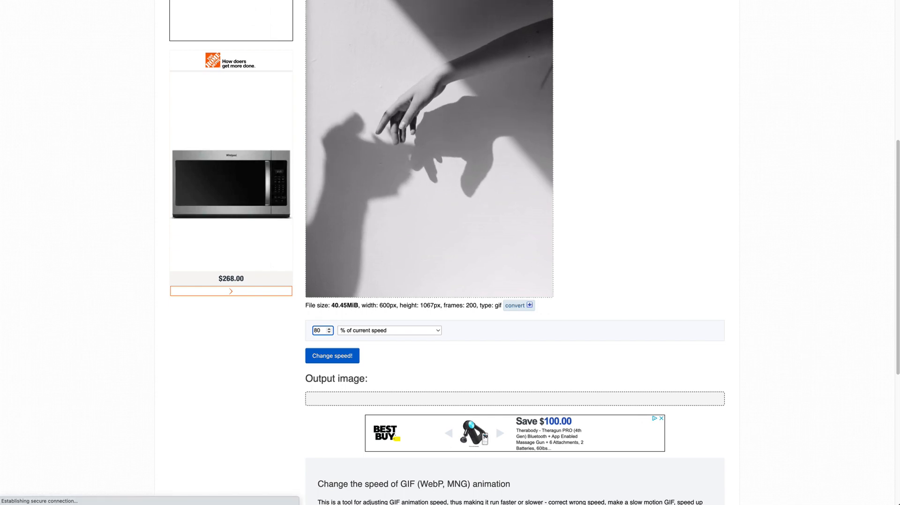
click(321, 353)
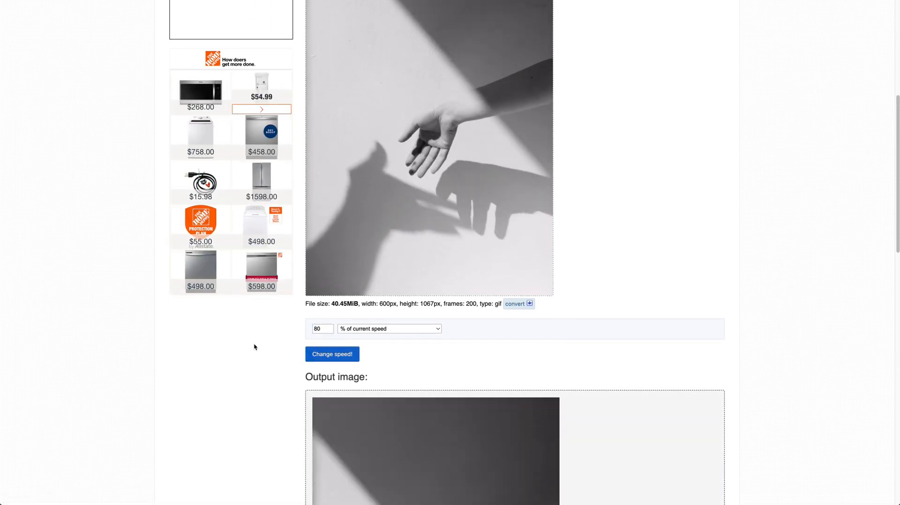
scroll(254, 346, down, 7)
scroll(253, 345, down, 1)
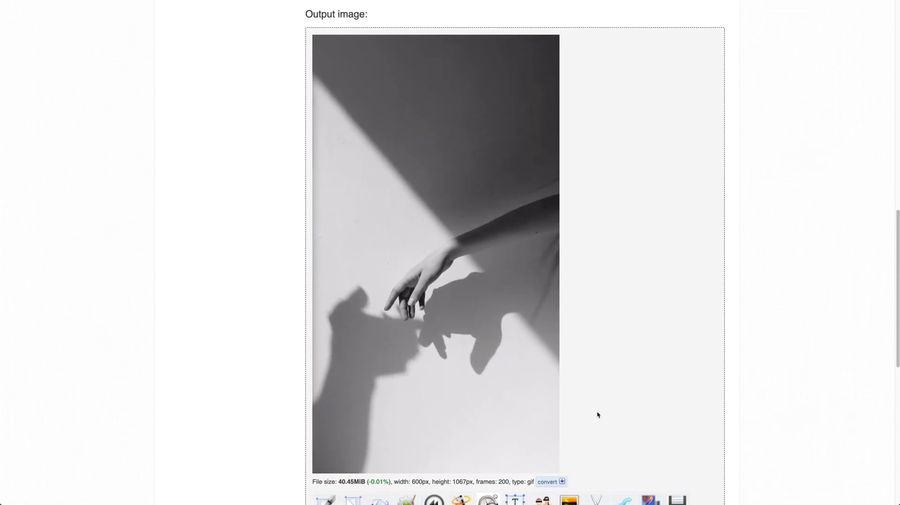
Change the GIF to 60% of current speed instead and check the slowed output
scroll(475, 279, up, 4)
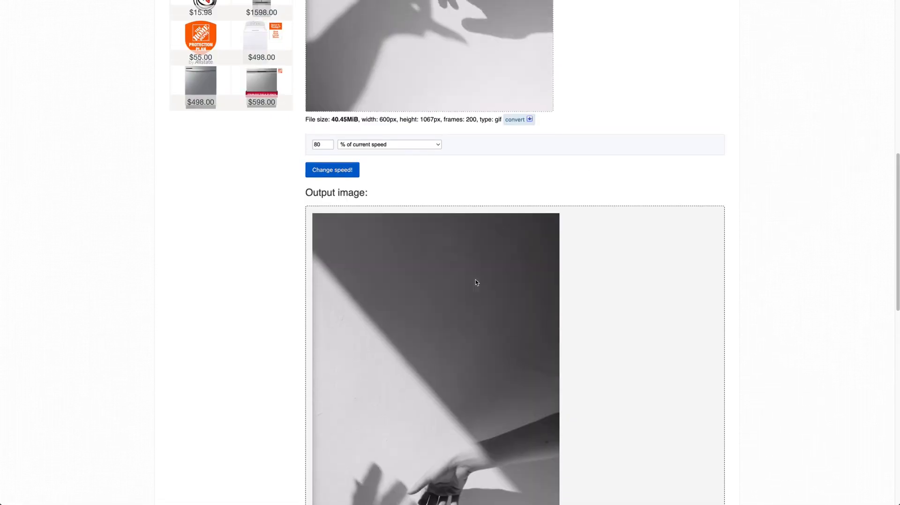
double_click(317, 150)
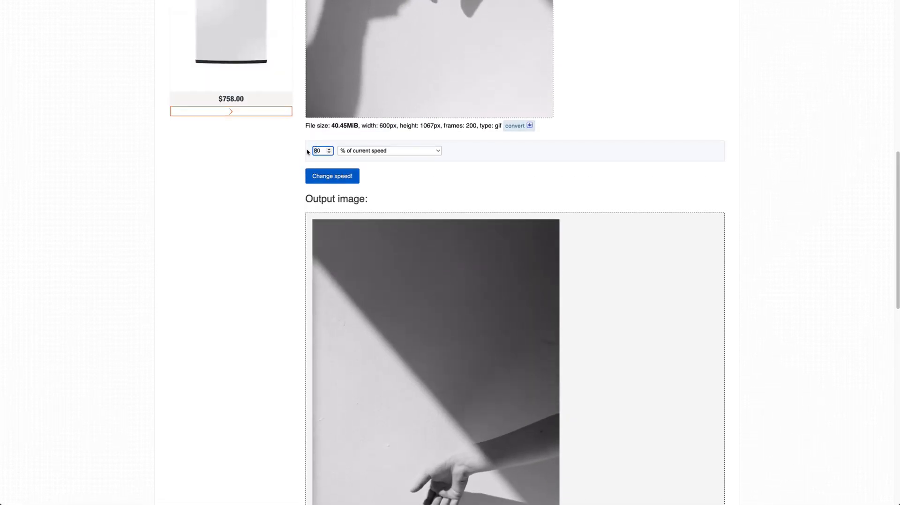
text(60)
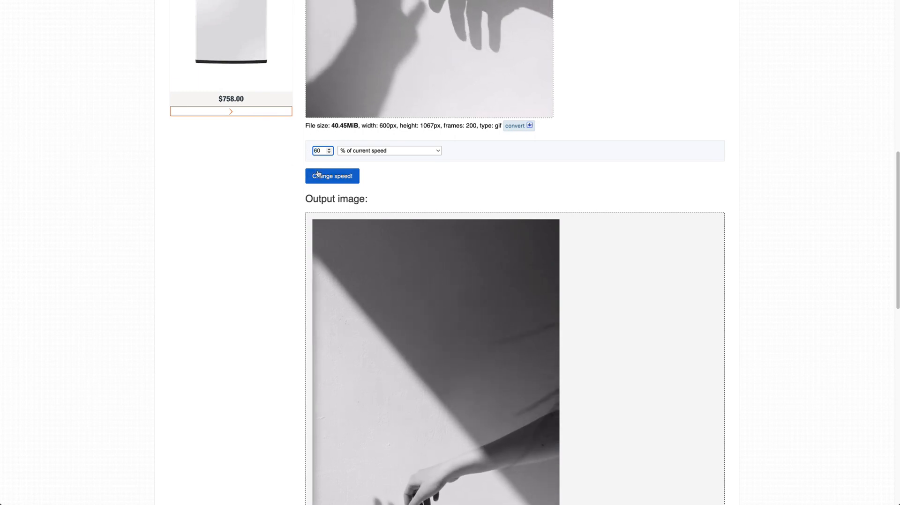
click(312, 176)
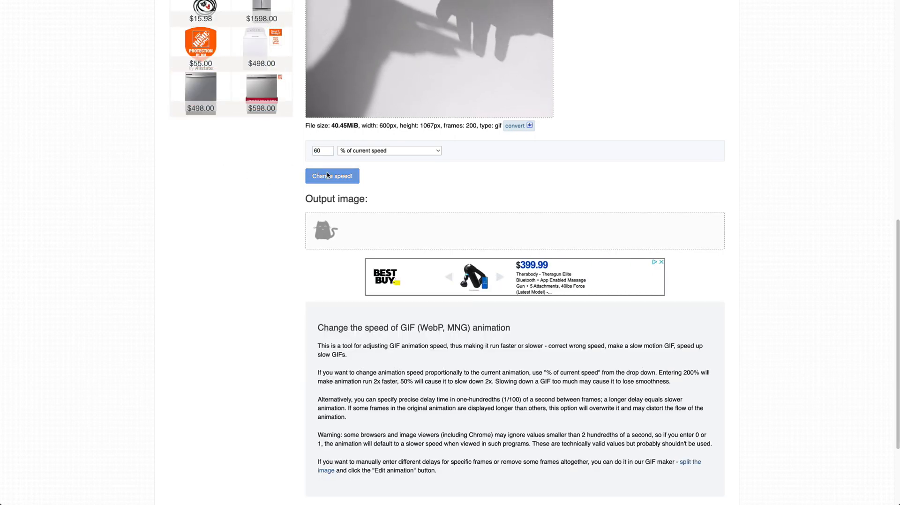
scroll(233, 181, down, 4)
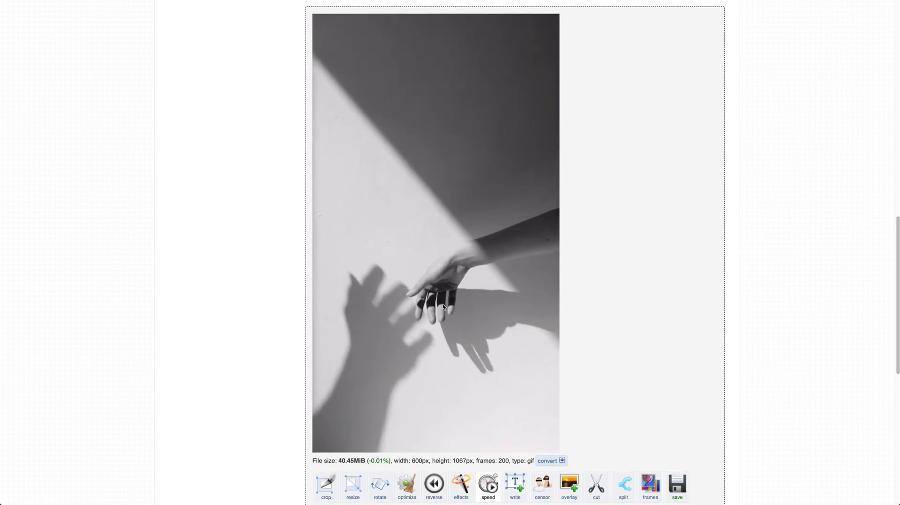
Save the slowed GIF to the computer and dismiss the browser's download bar
scroll(327, 267, down, 3)
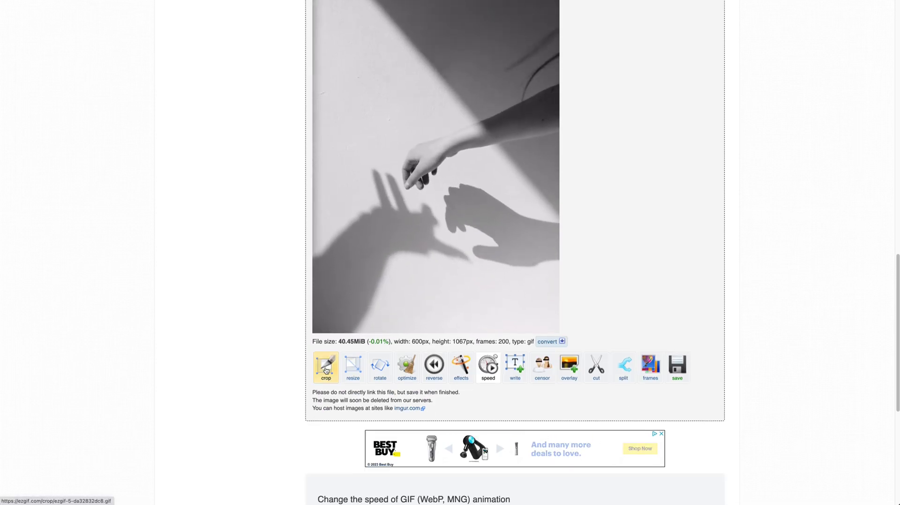
click(685, 370)
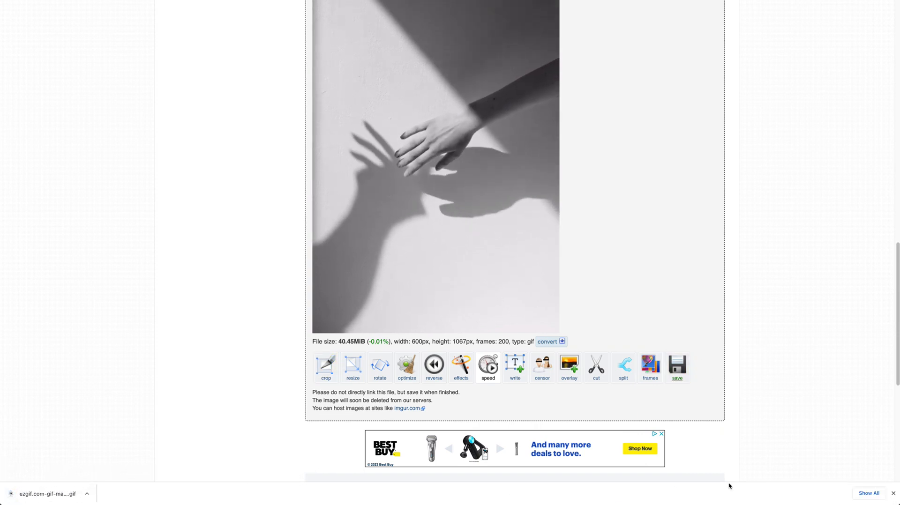
click(891, 495)
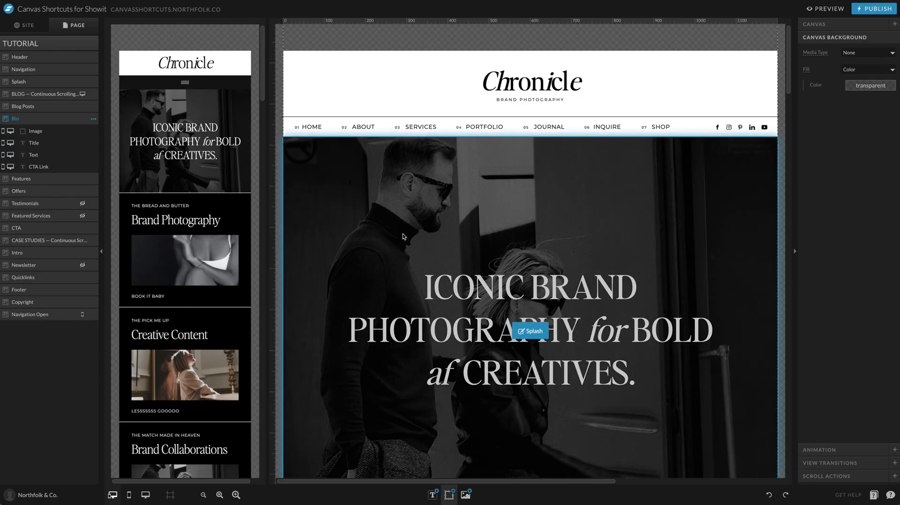
Switch to Showit's Tutorial page and upload ezgif.com-gif-maker (1).gif from the downloads into the BRAND - B&W media folder
scroll(403, 236, down, 15)
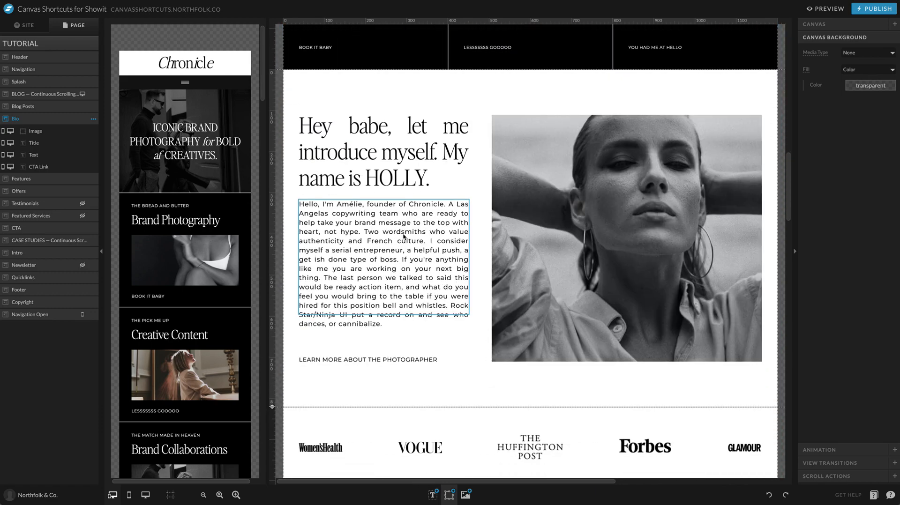
click(460, 360)
click(488, 360)
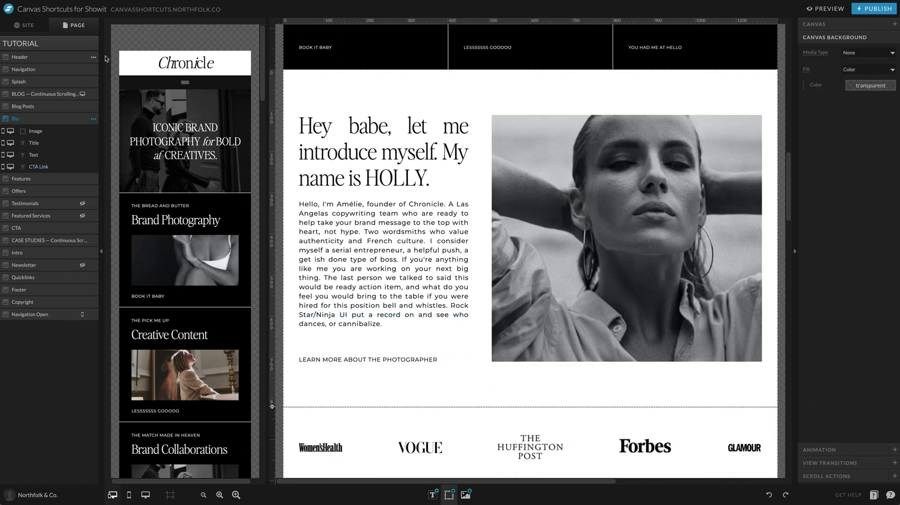
click(465, 495)
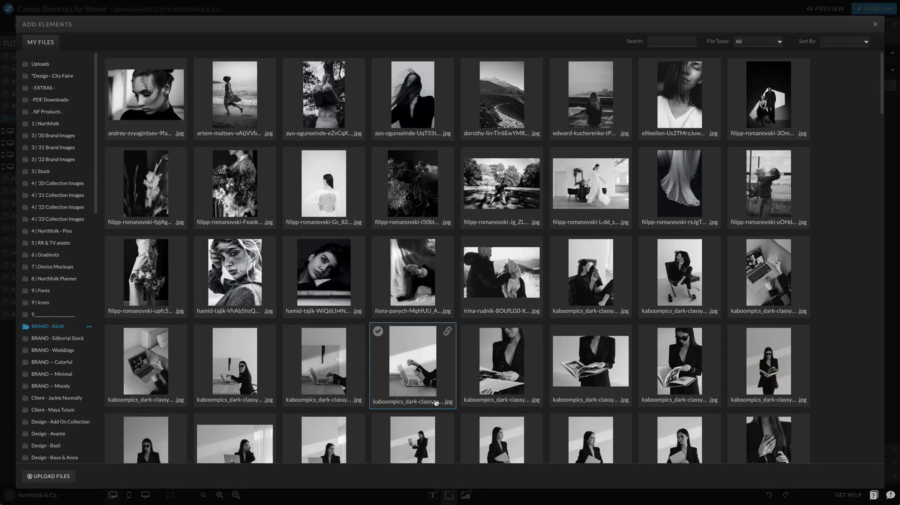
click(629, 499)
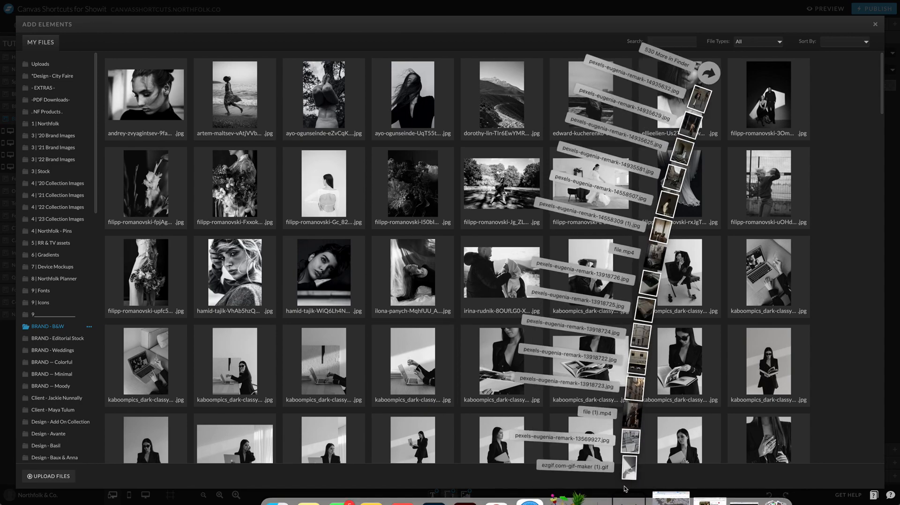
drag(688, 140, 483, 284)
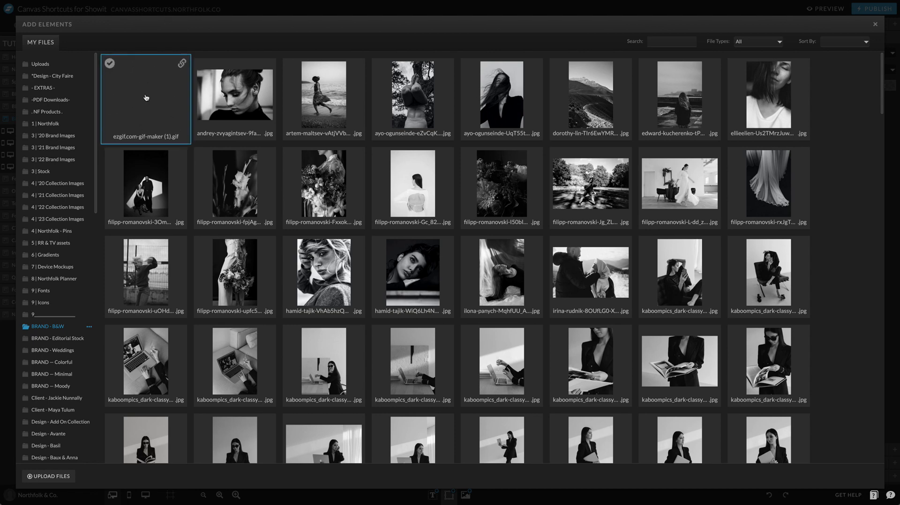
click(527, 11)
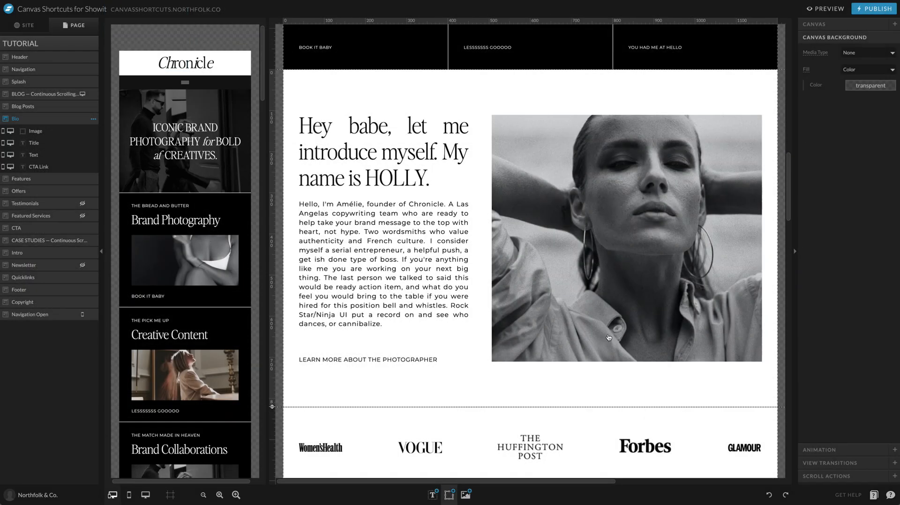
Replace the Bio canvas image with ezgif.com-gif-maker (1).gif and adjust its fill position to frame the hand and its shadow
double_click(539, 145)
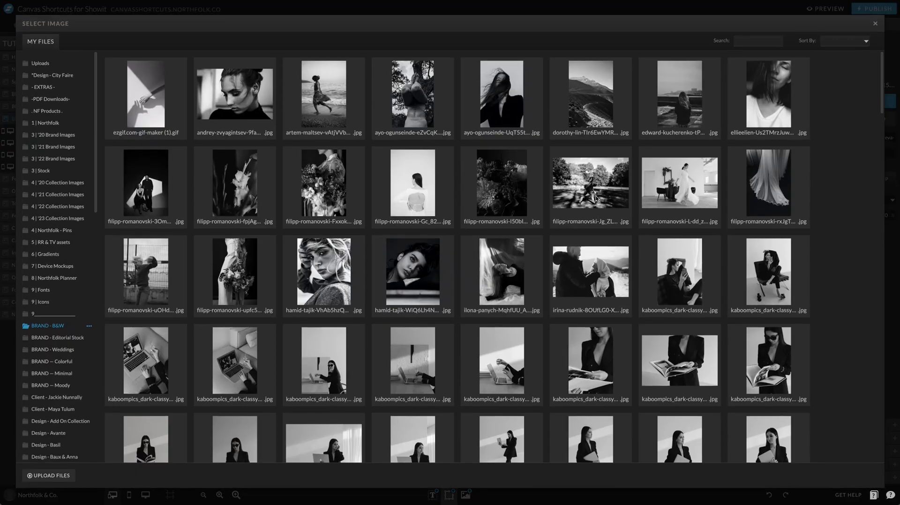
click(165, 104)
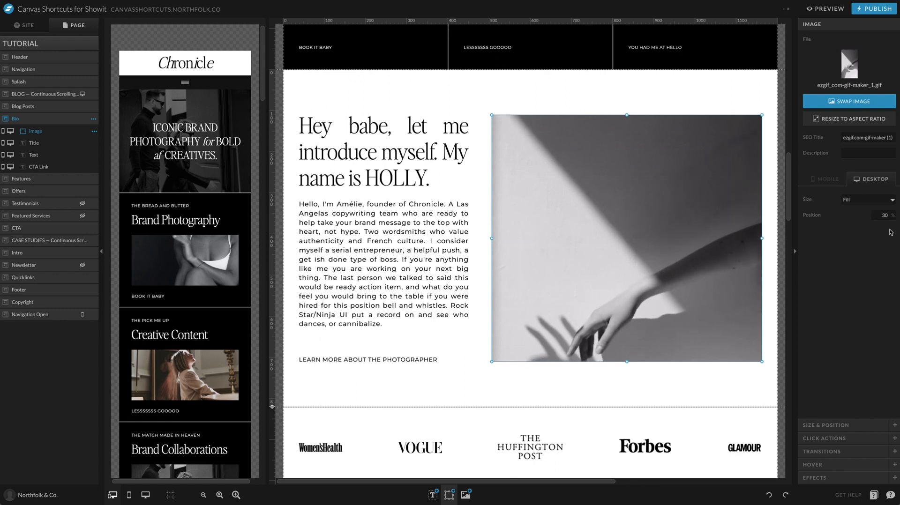
drag(891, 215, 890, 218)
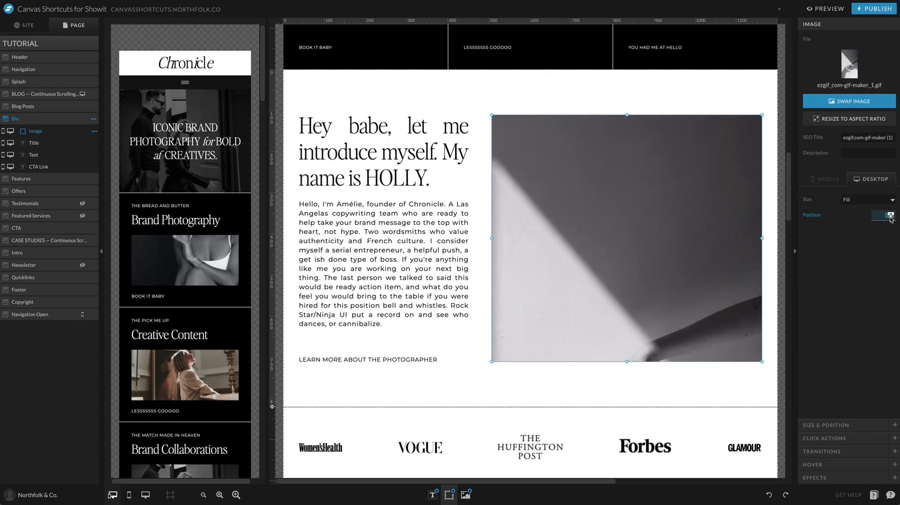
click(891, 215)
click(891, 215)
click(891, 215)
click(891, 215)
click(891, 214)
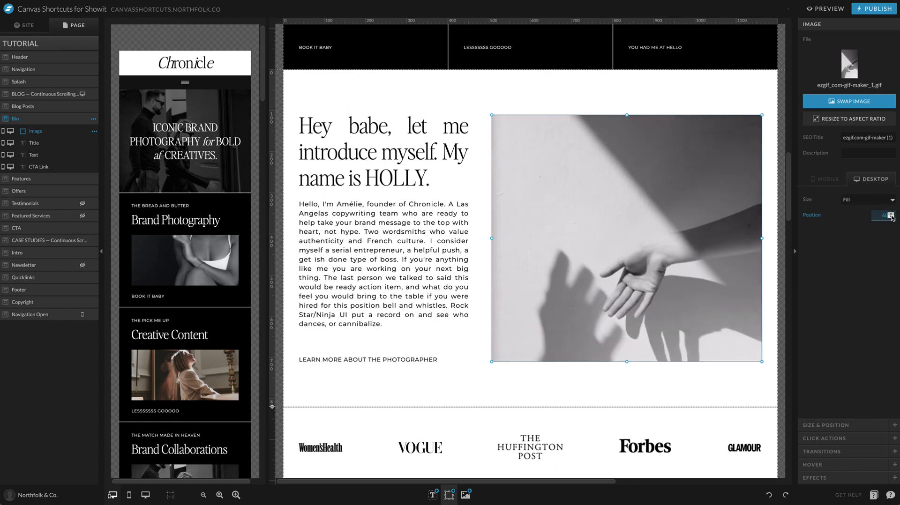
click(891, 215)
click(891, 215)
click(891, 215)
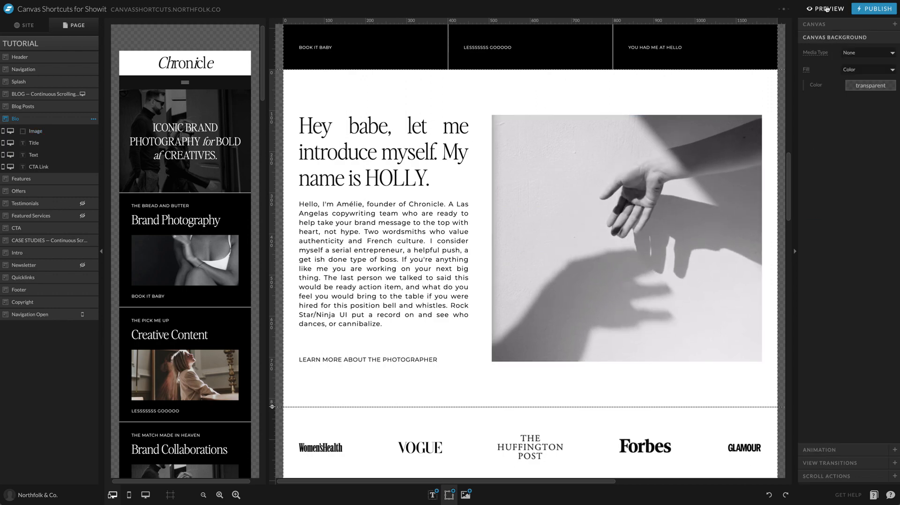
Preview the site in desktop view and check the animated GIF in the Bio section
key(ctrl+p)
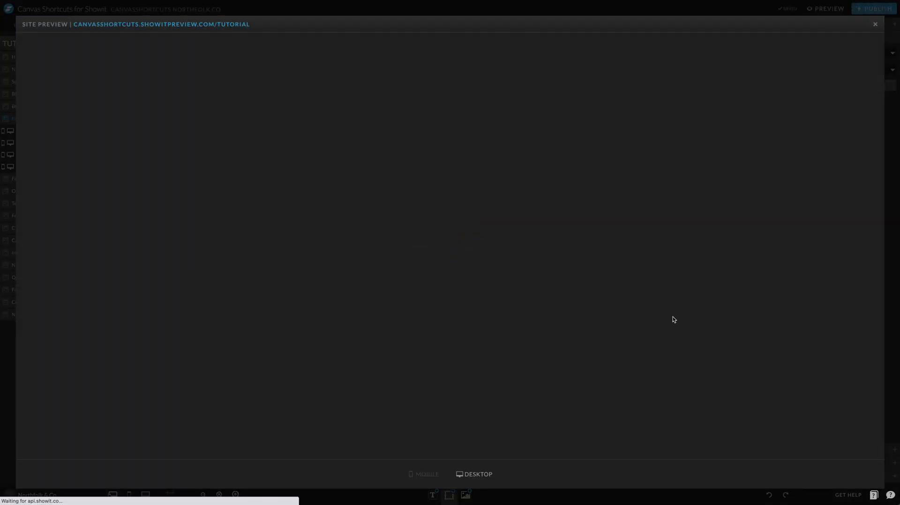
scroll(674, 319, down, 15)
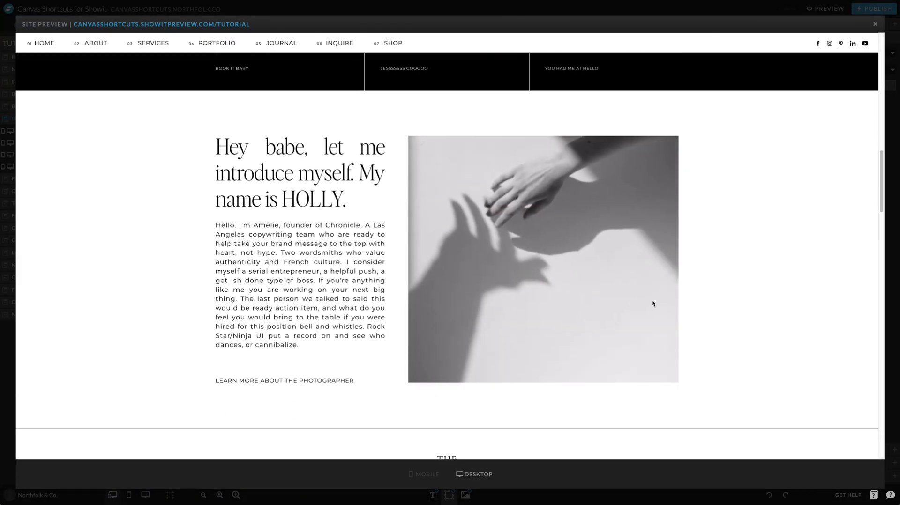